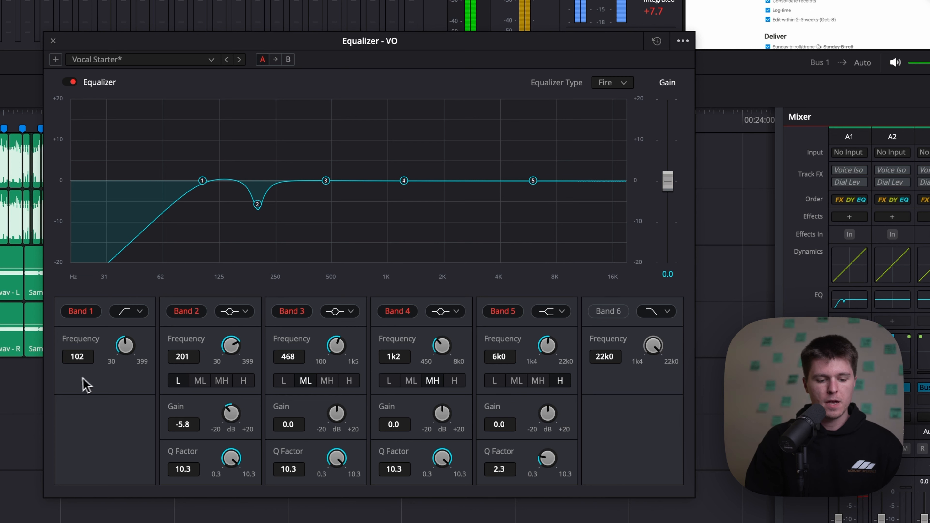
Mute the Audio 3 track and set Band 2 of the VO equalizer to -7.5 dB gain with a Q Factor of 7.4.
{"action": "left_click", "coordinate": [904, 448]}
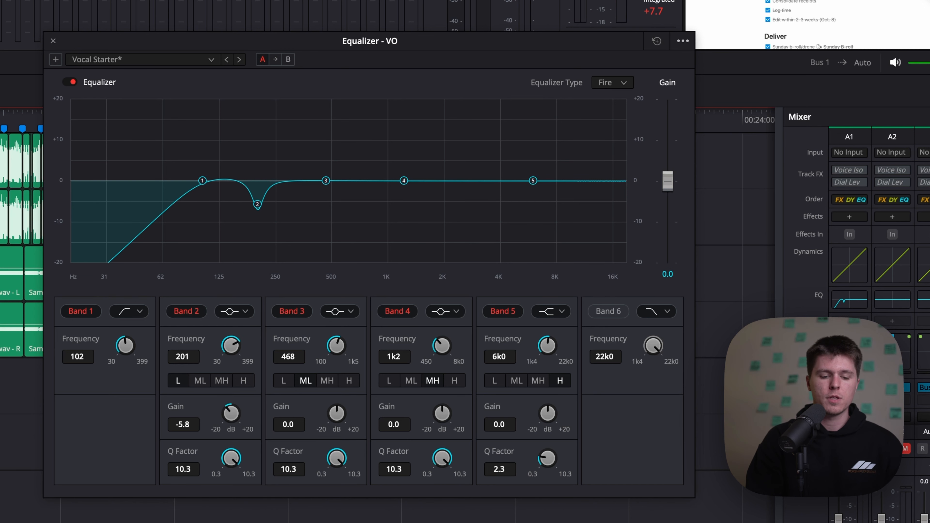
{"action": "key", "text": "XF86AudioRaiseVolume"}
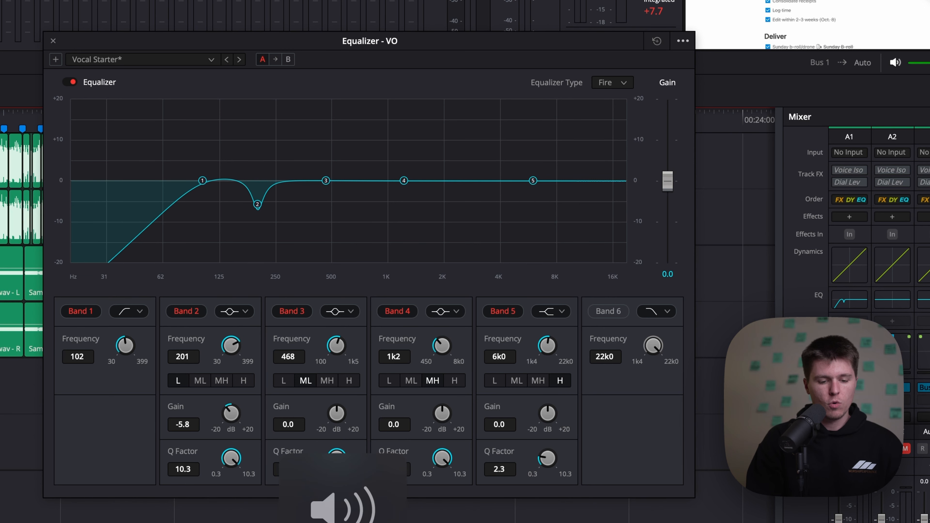
{"action": "mouse_move", "coordinate": [235, 460]}
{"action": "left_mouse_down"}
{"action": "mouse_move", "coordinate": [195, 461]}
{"action": "mouse_move", "coordinate": [236, 460]}
{"action": "left_mouse_up"}
{"action": "key", "text": "space"}
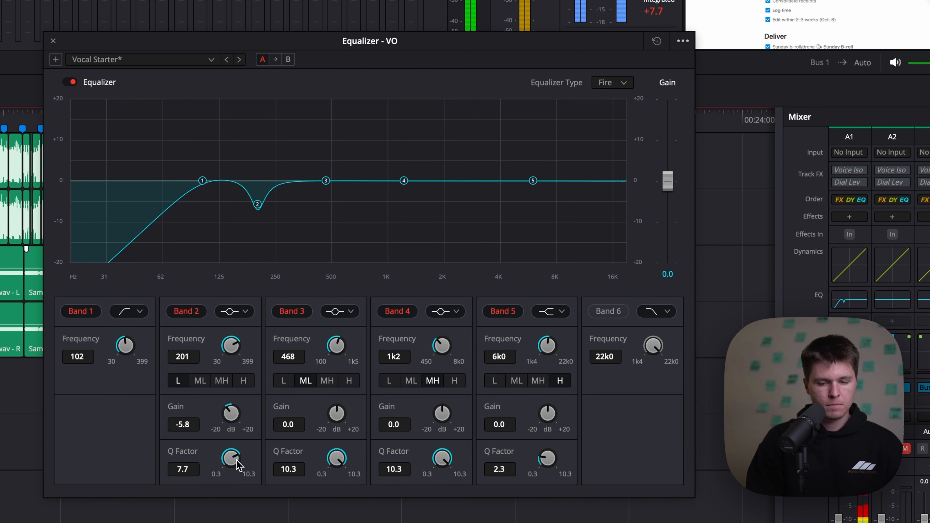
{"action": "mouse_move", "coordinate": [230, 408]}
{"action": "left_mouse_down"}
{"action": "mouse_move", "coordinate": [252, 407]}
{"action": "mouse_move", "coordinate": [208, 415]}
{"action": "mouse_move", "coordinate": [222, 406]}
{"action": "left_mouse_up"}
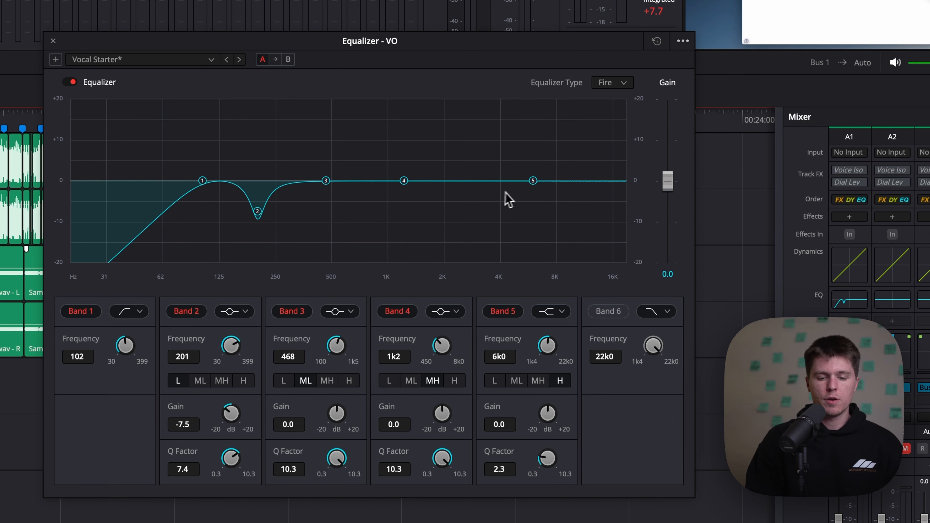
Shift Band 5 of the VO equalizer down to about 4k1 and turn on Band 6.
{"action": "left_click_drag", "start_coordinate": [531, 182], "coordinate": [502, 182]}
{"action": "left_click", "coordinate": [613, 320]}
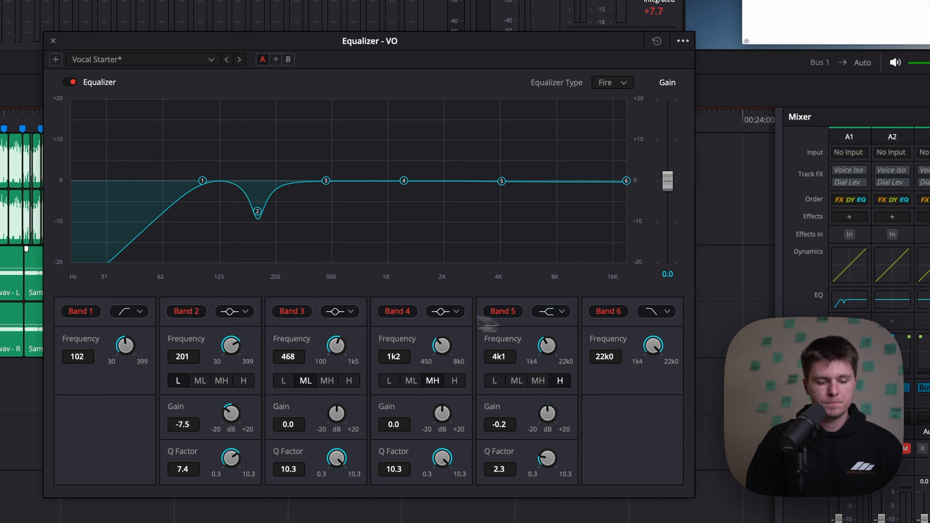
Sweep Band 3 with a boost, then cut it by 7.0 dB at 488 Hz with a Q Factor of 9.7.
{"action": "left_click_drag", "start_coordinate": [341, 416], "coordinate": [421, 418]}
{"action": "left_click_drag", "start_coordinate": [334, 345], "coordinate": [333, 350]}
{"action": "left_click_drag", "start_coordinate": [336, 411], "coordinate": [239, 409]}
{"action": "left_click_drag", "start_coordinate": [318, 451], "coordinate": [311, 469]}
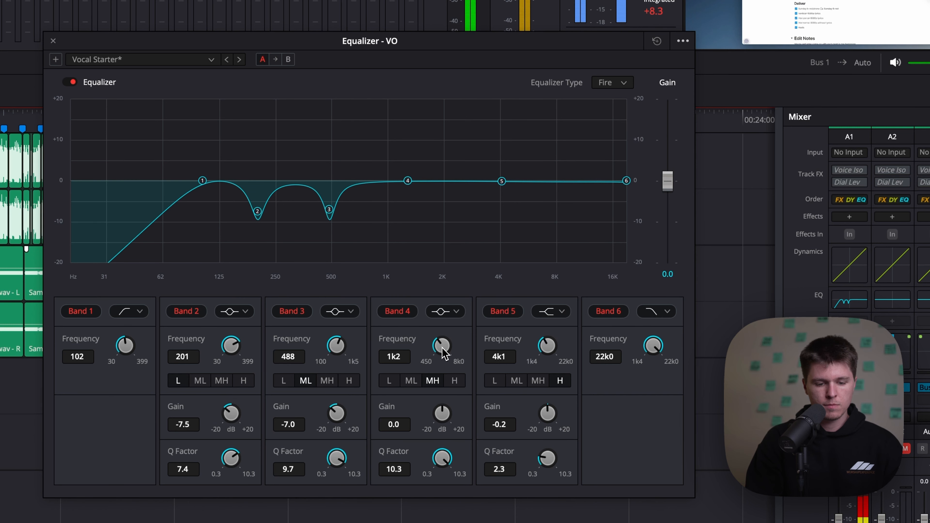
Sweep Band 4 with a boost of about 14.7 dB, then cut it to -5.7 dB at 1k1 with a Q Factor of 7.7.
{"action": "left_click_drag", "start_coordinate": [442, 413], "coordinate": [523, 421]}
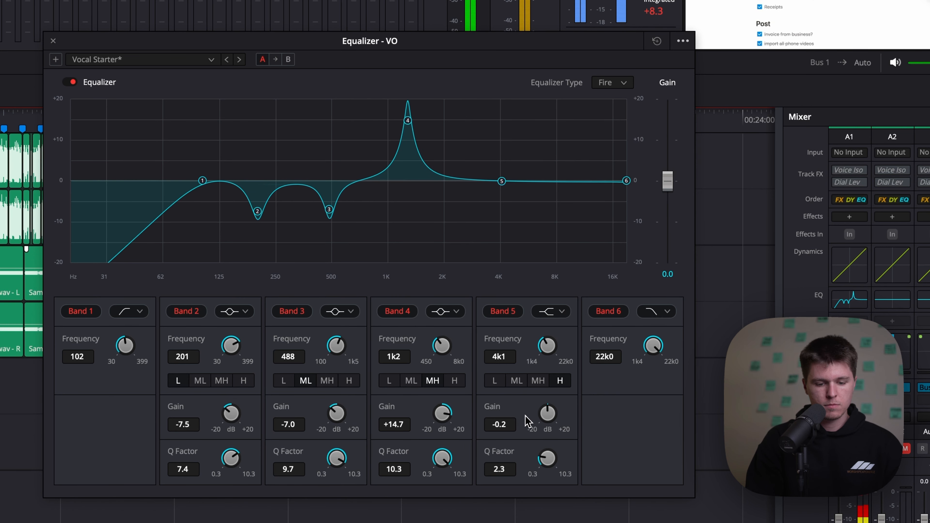
{"action": "left_click_drag", "start_coordinate": [445, 354], "coordinate": [439, 354]}
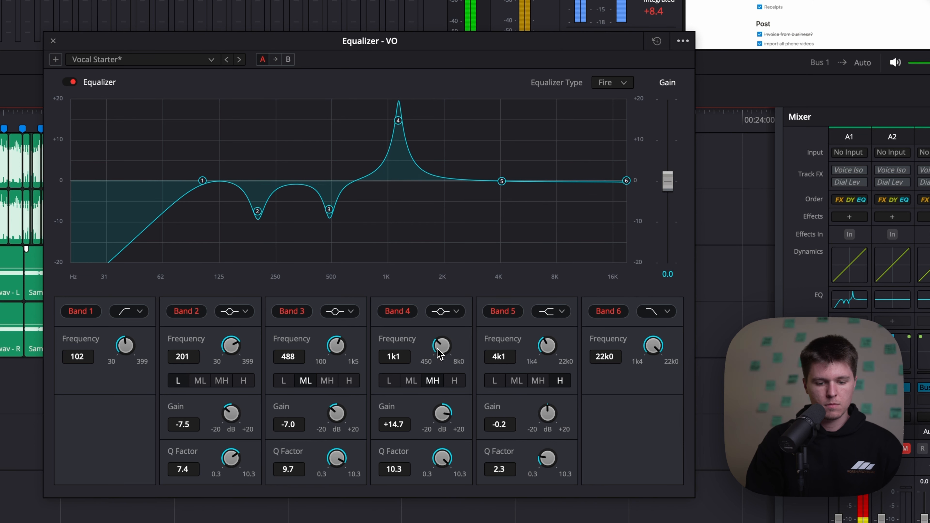
{"action": "left_click_drag", "start_coordinate": [444, 419], "coordinate": [341, 425]}
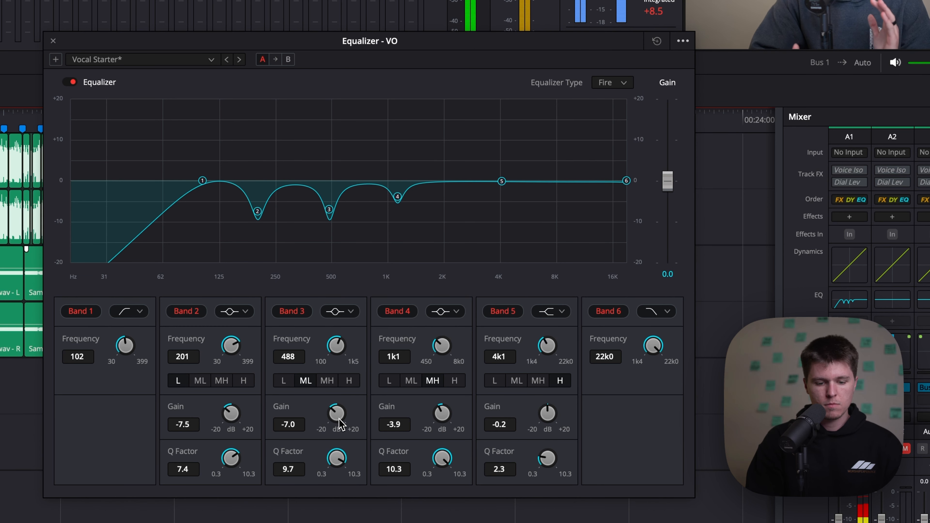
{"action": "mouse_move", "coordinate": [450, 411]}
{"action": "left_mouse_down"}
{"action": "mouse_move", "coordinate": [430, 412]}
{"action": "mouse_move", "coordinate": [441, 413]}
{"action": "left_mouse_up"}
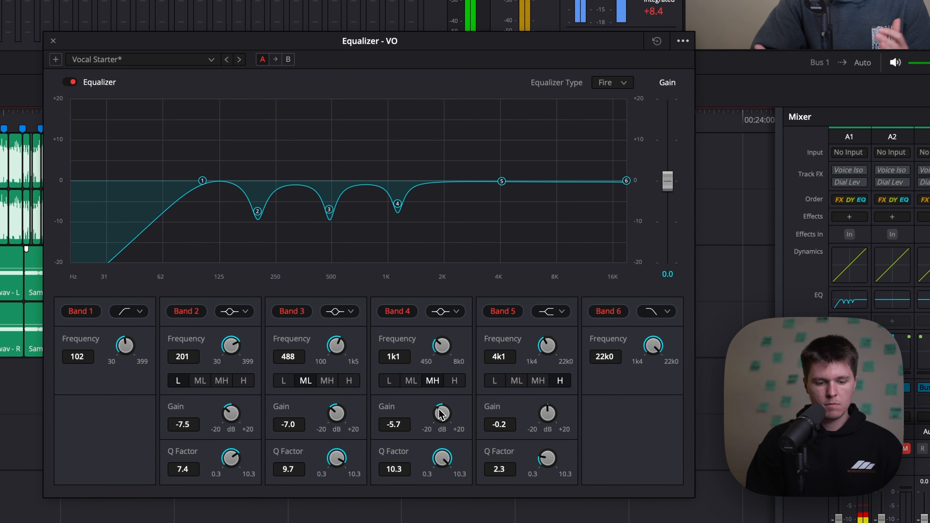
{"action": "left_click_drag", "start_coordinate": [430, 463], "coordinate": [418, 462]}
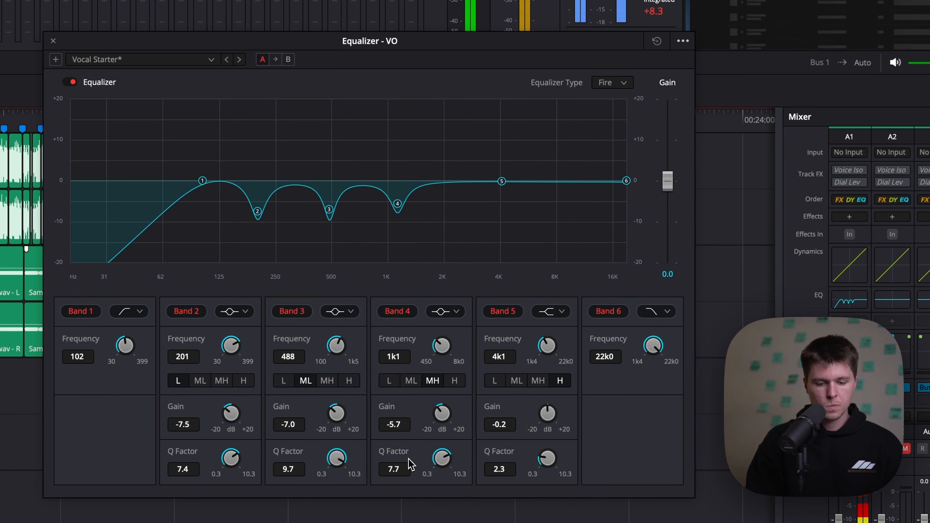
Change Band 5 to a bell filter at 3k1 with -6.6 dB gain and a Q Factor of 8.1.
{"action": "left_click", "coordinate": [550, 311]}
{"action": "left_click", "coordinate": [552, 348]}
{"action": "left_click_drag", "start_coordinate": [554, 348], "coordinate": [549, 362]}
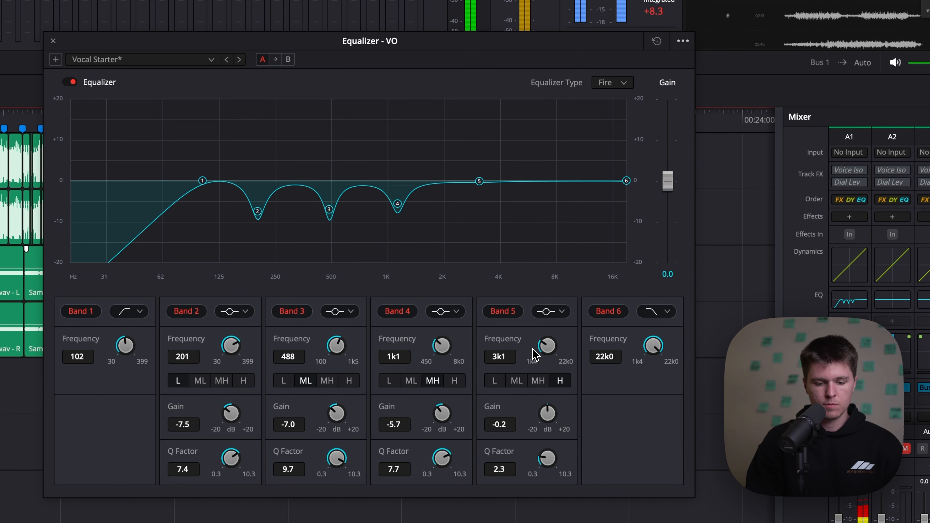
{"action": "left_click_drag", "start_coordinate": [547, 460], "coordinate": [695, 460]}
{"action": "left_click_drag", "start_coordinate": [548, 414], "coordinate": [433, 411]}
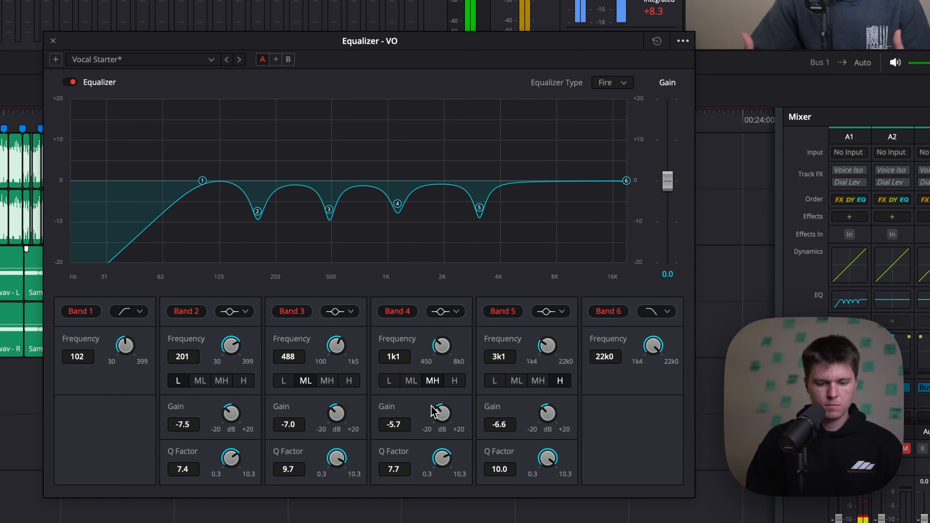
{"action": "left_click_drag", "start_coordinate": [545, 453], "coordinate": [503, 451]}
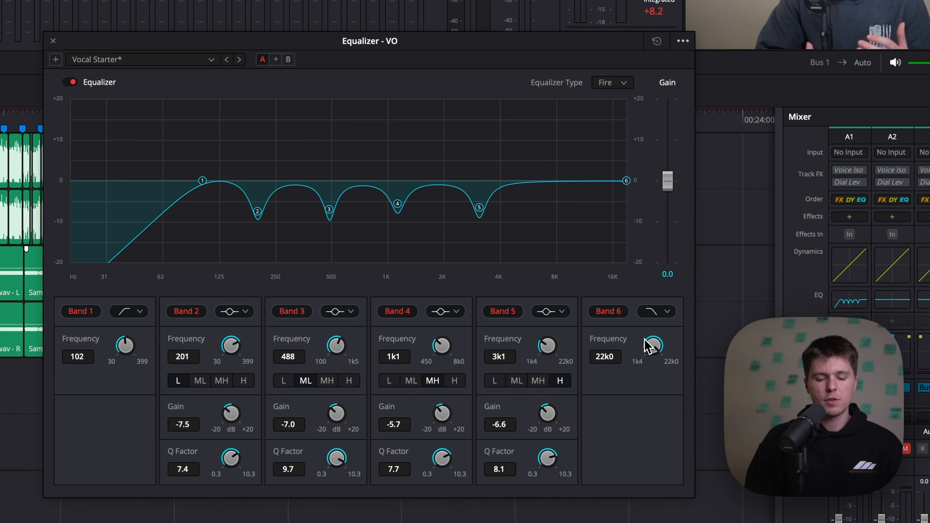
Change Band 6 to a high shelf at 9k5 with -5.9 dB gain and a Q Factor of 1.4.
{"action": "left_click", "coordinate": [654, 313]}
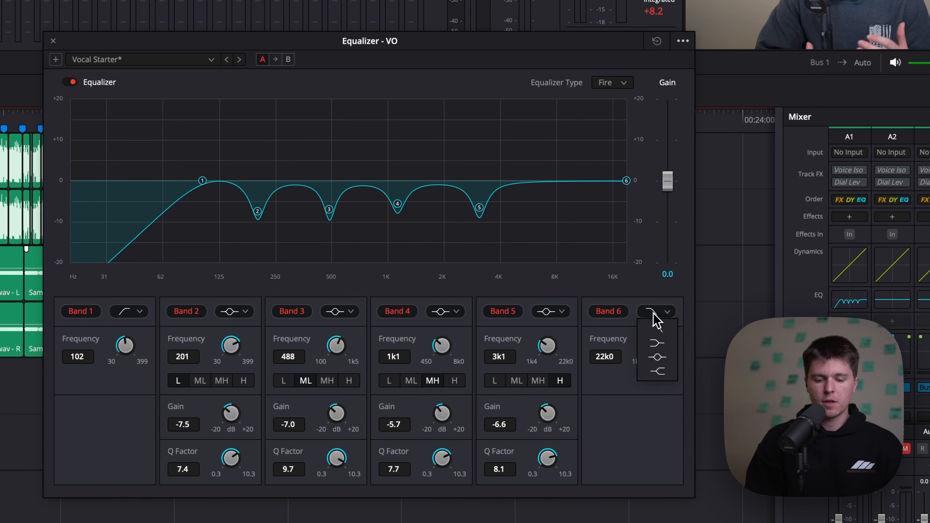
{"action": "left_click", "coordinate": [657, 371]}
{"action": "left_click_drag", "start_coordinate": [653, 356], "coordinate": [599, 356]}
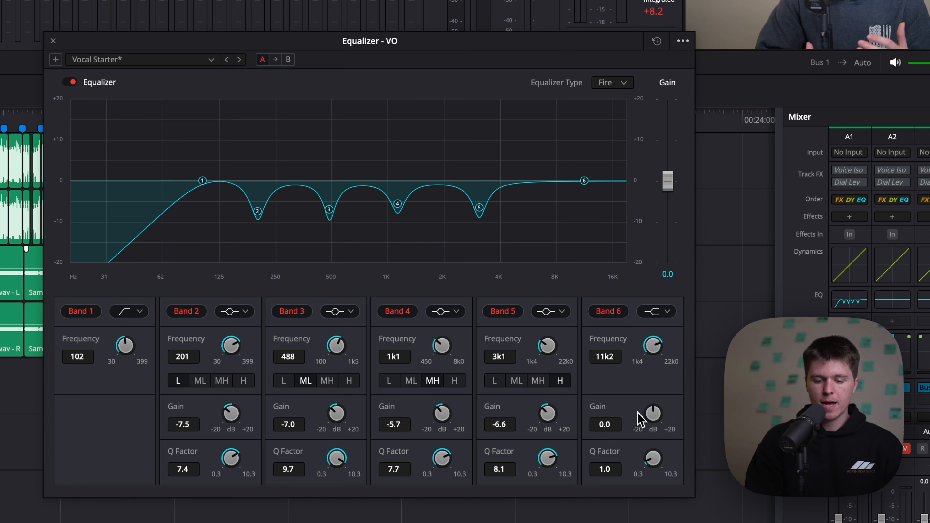
{"action": "mouse_move", "coordinate": [651, 417]}
{"action": "left_mouse_down"}
{"action": "mouse_move", "coordinate": [642, 416]}
{"action": "mouse_move", "coordinate": [653, 416]}
{"action": "left_mouse_up"}
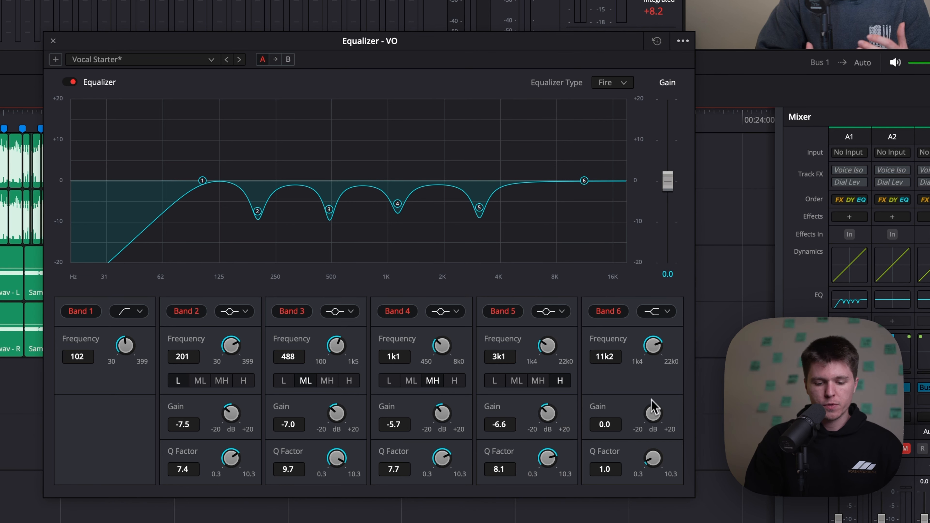
{"action": "left_click_drag", "start_coordinate": [651, 347], "coordinate": [645, 349]}
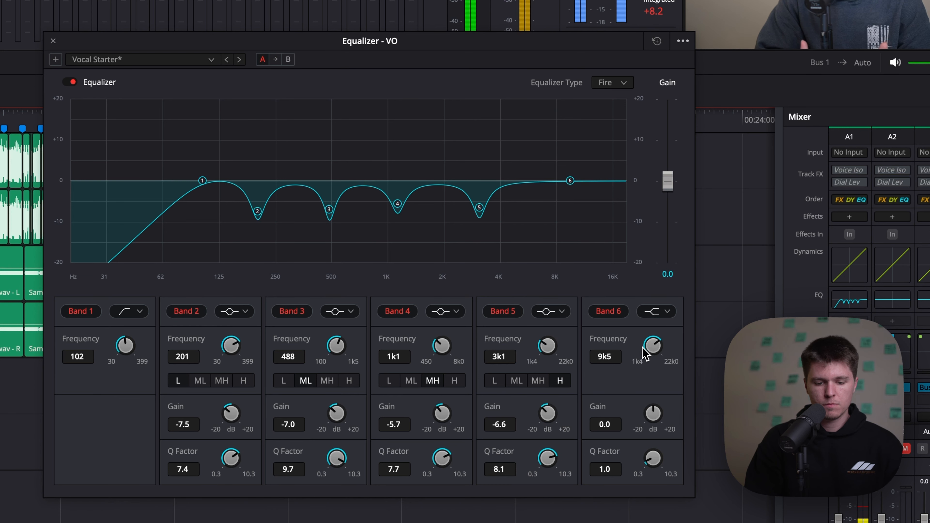
{"action": "left_click_drag", "start_coordinate": [649, 419], "coordinate": [627, 412]}
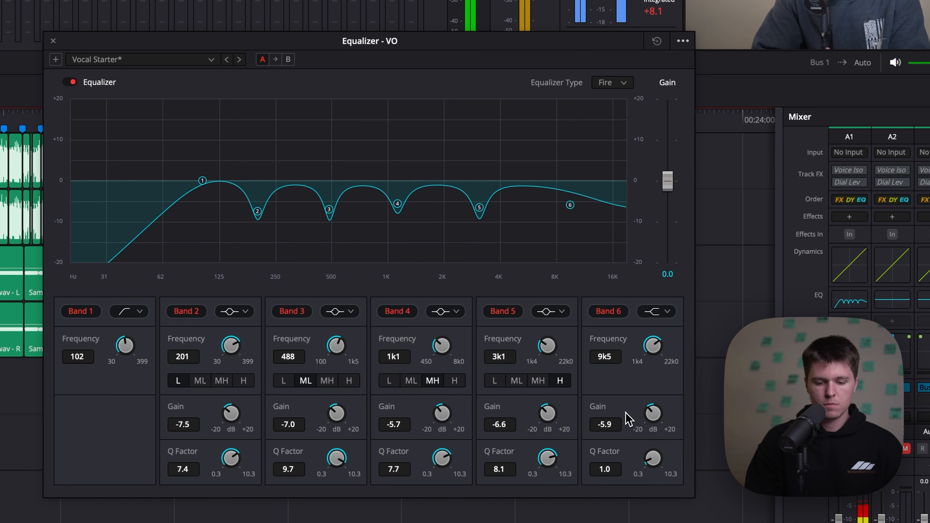
{"action": "left_click_drag", "start_coordinate": [653, 456], "coordinate": [652, 425]}
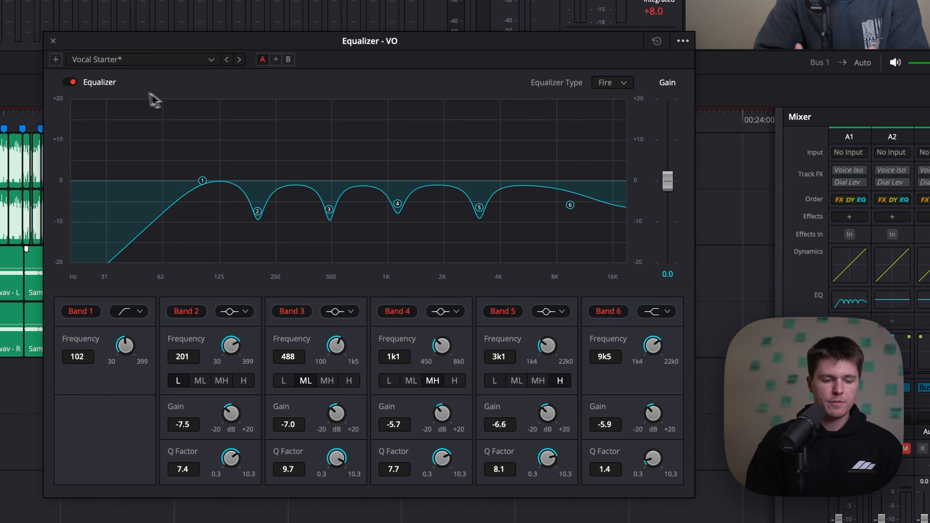
Play the voice-over and bypass and re-enable the equalizer to compare the sound with and without it.
{"action": "left_click", "coordinate": [72, 87]}
{"action": "left_click", "coordinate": [72, 85]}
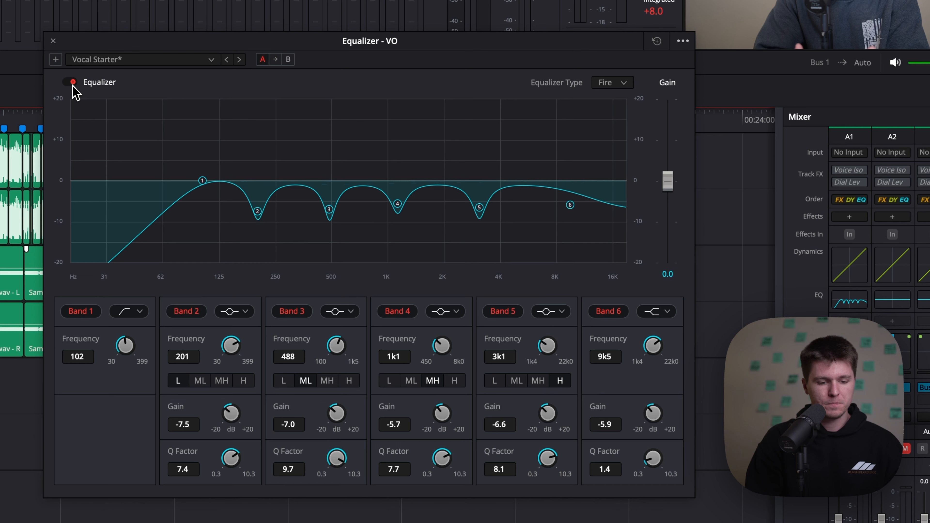
{"action": "key", "text": "space"}
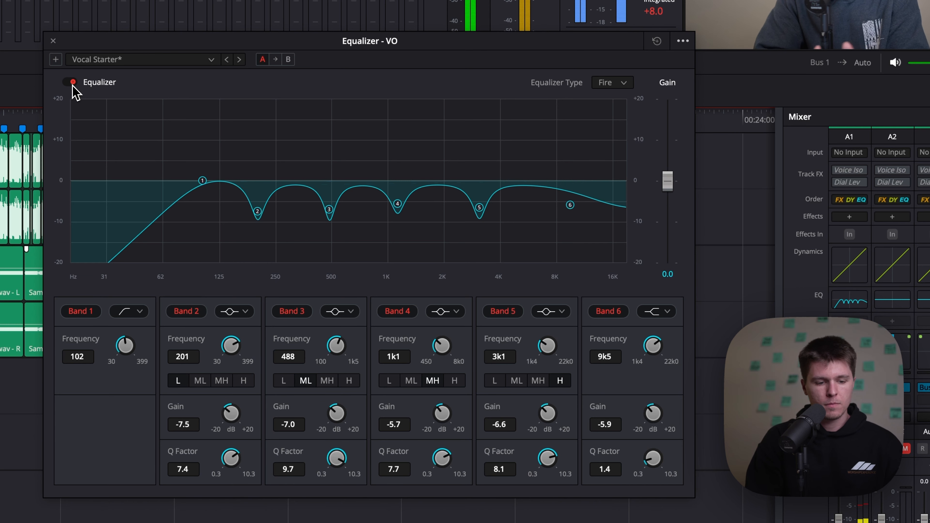
{"action": "left_click", "coordinate": [72, 85]}
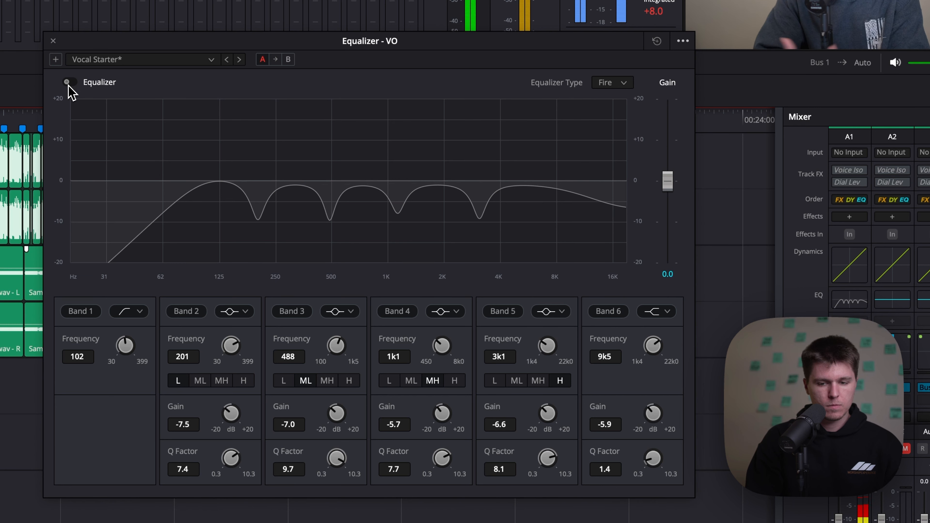
{"action": "left_click", "coordinate": [68, 85]}
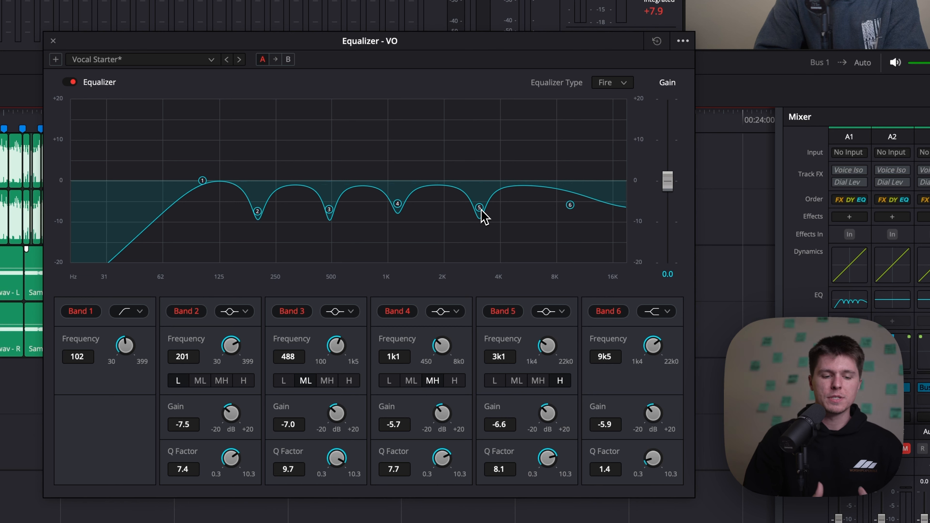
Soften the Band 5 cut to -5.2 dB at 3k0 and the Band 6 shelf to -5.0 dB at 9k4 during playback.
{"action": "key", "text": "space"}
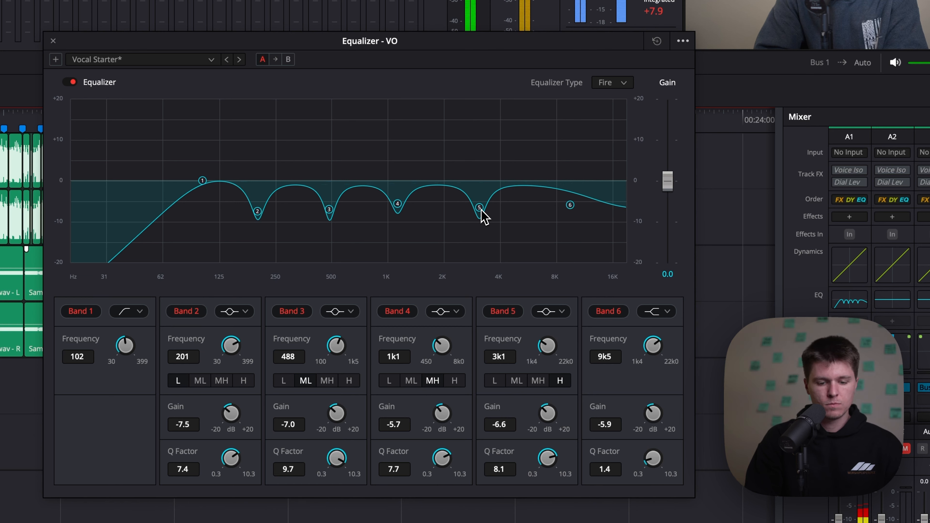
{"action": "left_click_drag", "start_coordinate": [479, 209], "coordinate": [479, 200]}
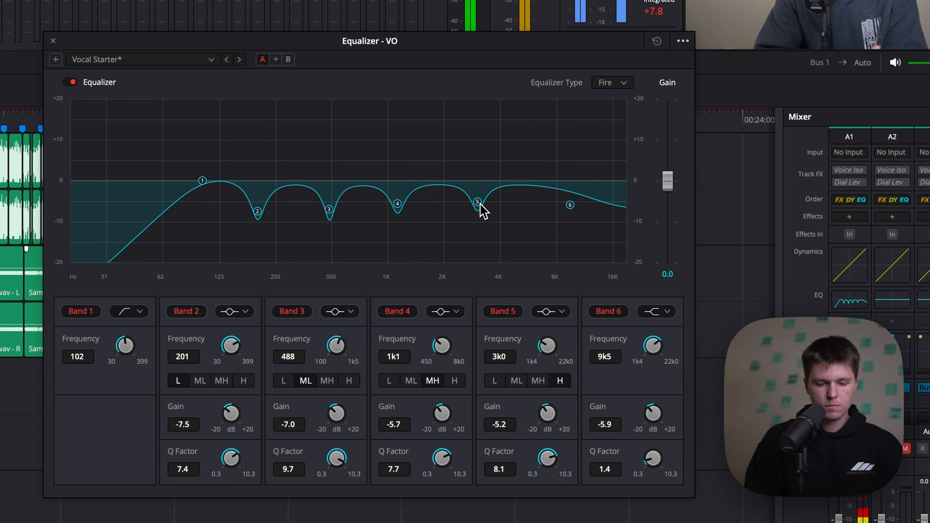
{"action": "left_click_drag", "start_coordinate": [570, 205], "coordinate": [569, 203]}
Soften Band 2 to -5.4 dB at 199 Hz with a Q Factor of 6.4, and compare the voice with the equalizer bypassed.
{"action": "left_click_drag", "start_coordinate": [260, 213], "coordinate": [261, 209]}
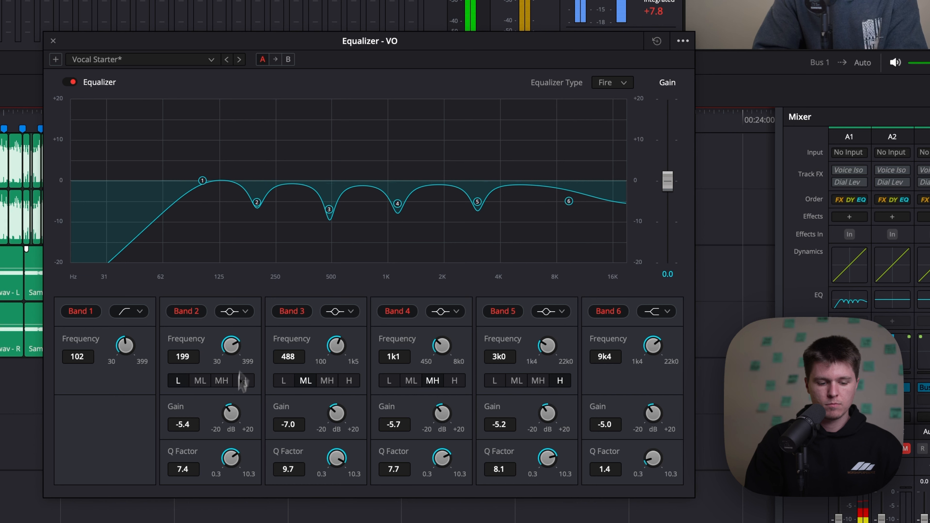
{"action": "left_click_drag", "start_coordinate": [229, 461], "coordinate": [208, 468]}
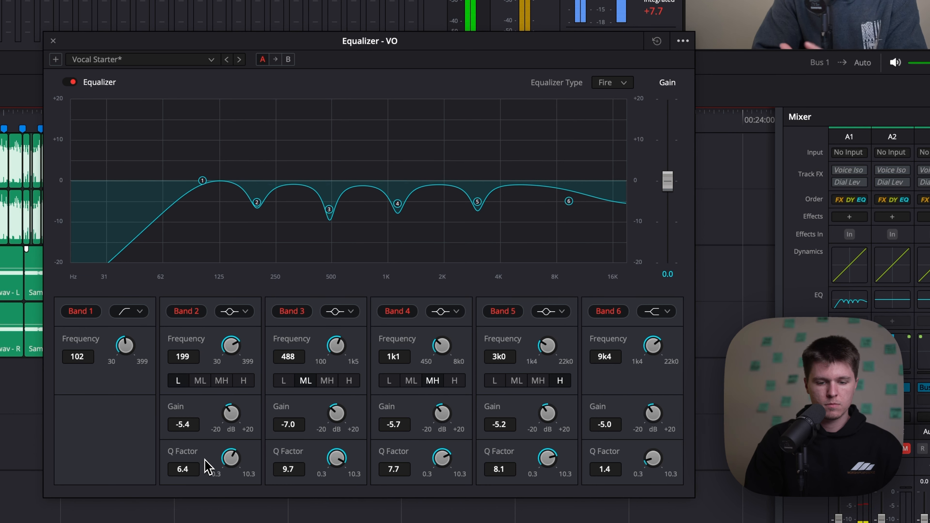
{"action": "left_click", "coordinate": [69, 83]}
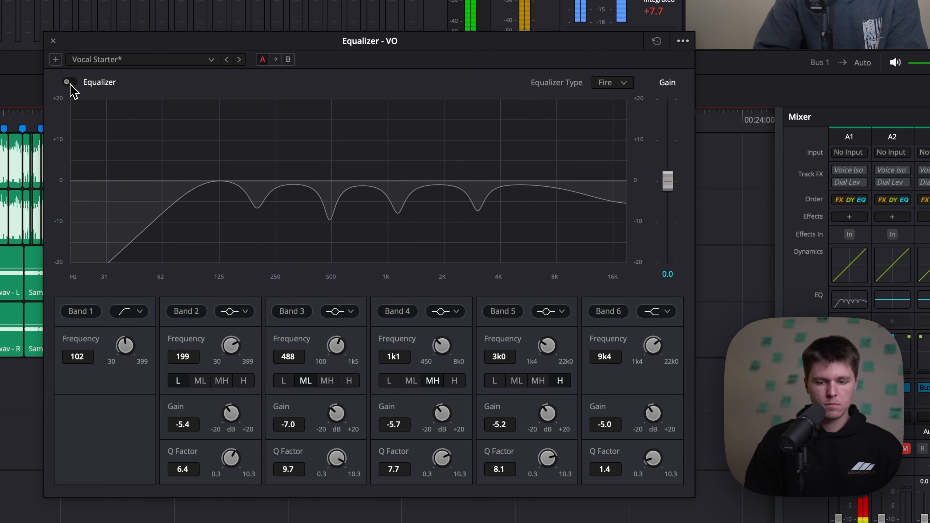
{"action": "left_click", "coordinate": [70, 84]}
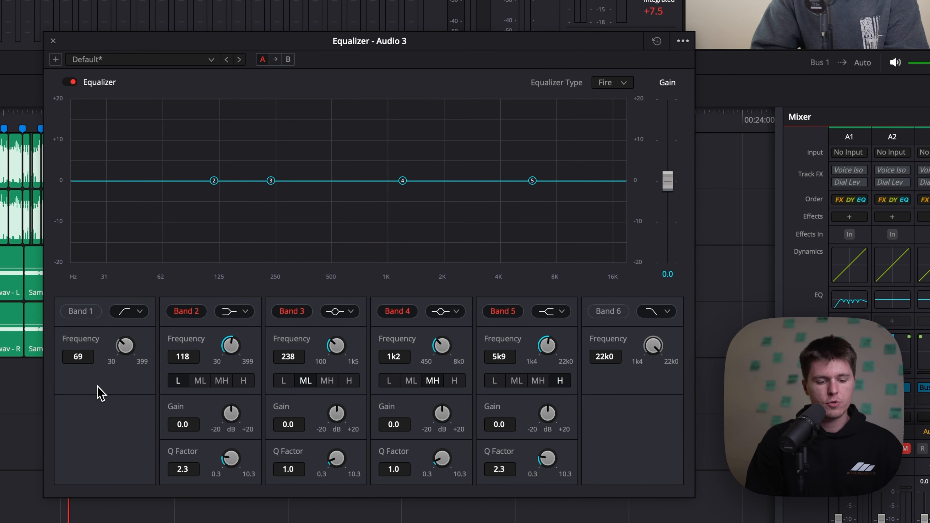
Turn on the Band 1 low cut in the Audio 3 equalizer with its frequency at 101 Hz.
{"action": "mouse_move", "coordinate": [124, 349]}
{"action": "left_mouse_down"}
{"action": "mouse_move", "coordinate": [145, 350]}
{"action": "mouse_move", "coordinate": [112, 348]}
{"action": "left_mouse_up"}
{"action": "left_click", "coordinate": [82, 311]}
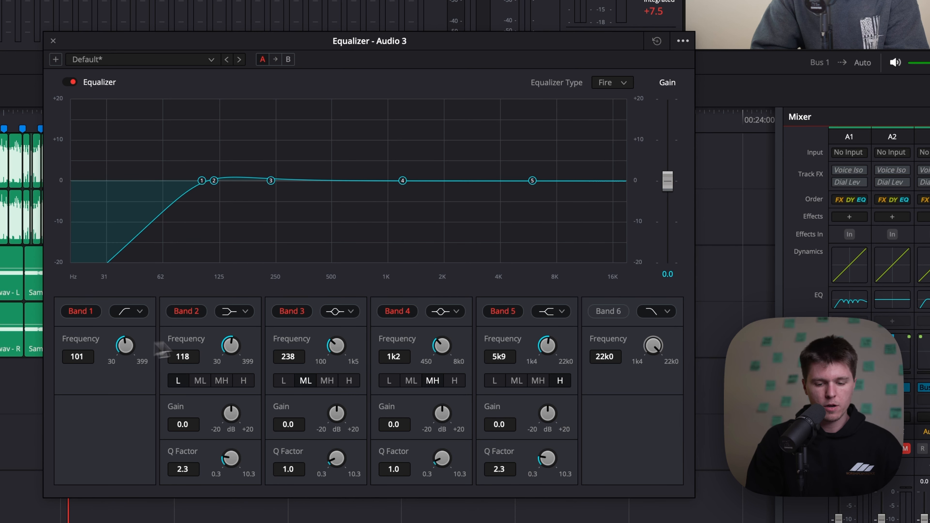
Turn on Band 6 of the Audio 3 equalizer as a high shelf at 11k9 with -3.4 dB gain.
{"action": "left_click", "coordinate": [606, 312]}
{"action": "left_click", "coordinate": [659, 311]}
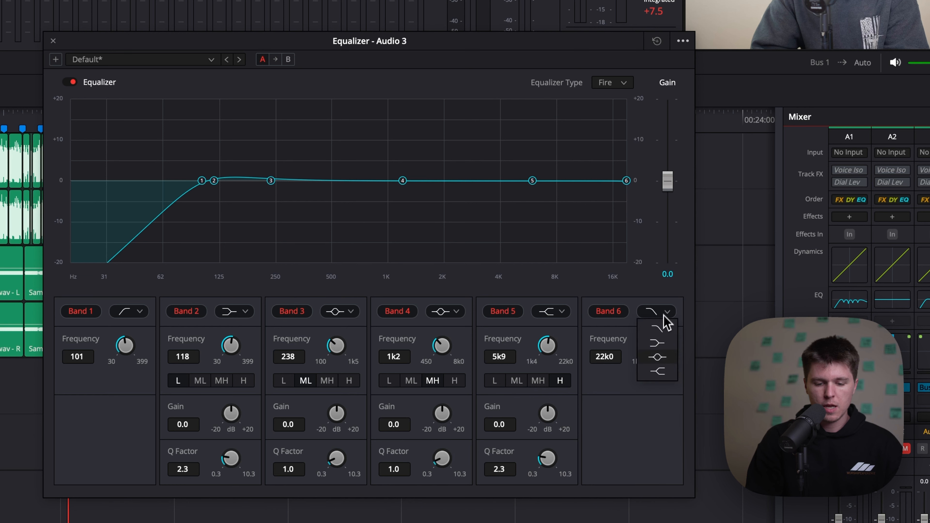
{"action": "left_click", "coordinate": [655, 362]}
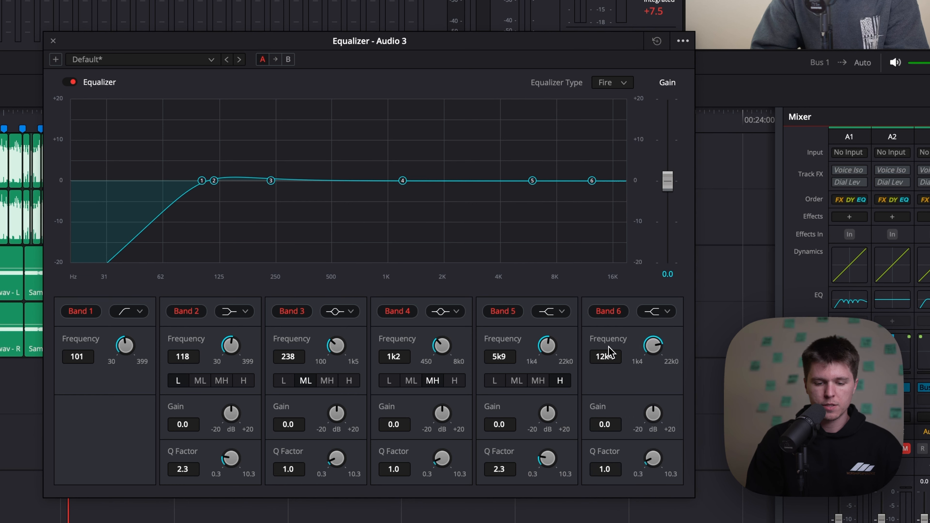
{"action": "left_click_drag", "start_coordinate": [645, 410], "coordinate": [637, 417]}
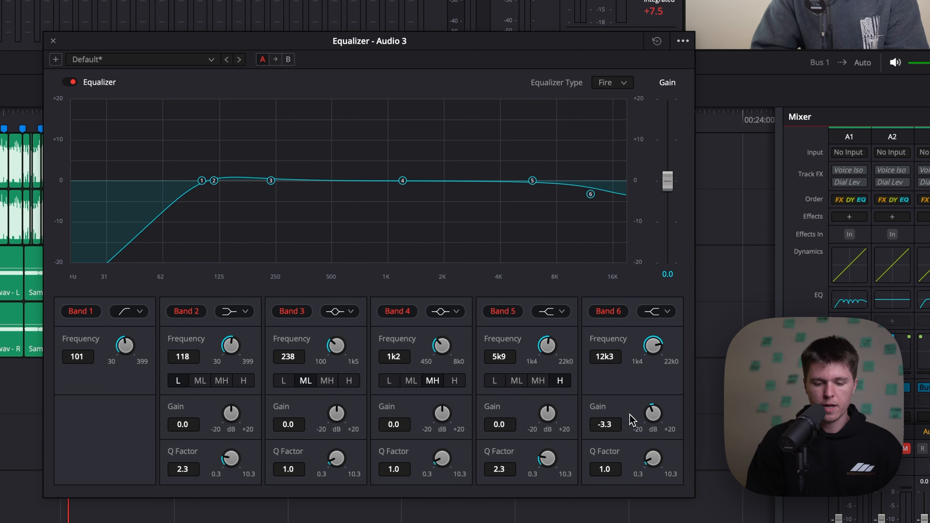
{"action": "left_click_drag", "start_coordinate": [645, 351], "coordinate": [647, 348]}
Configure Bands 2 to 5 as narrow bells at 209, 597, 1k5 and 4k4, with Q Factors of 10.3, 10.3, 10.0 and 10.3.
{"action": "left_click_drag", "start_coordinate": [231, 463], "coordinate": [585, 486]}
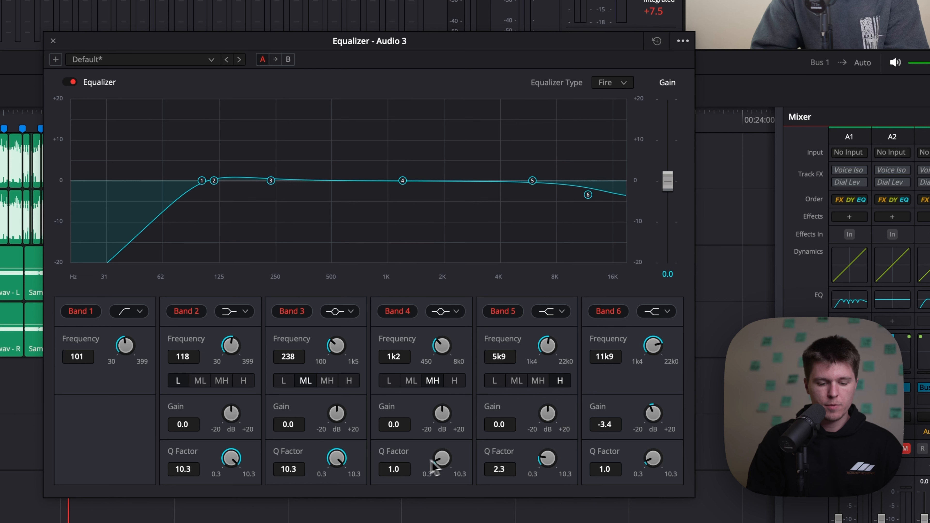
{"action": "left_click", "coordinate": [557, 312]}
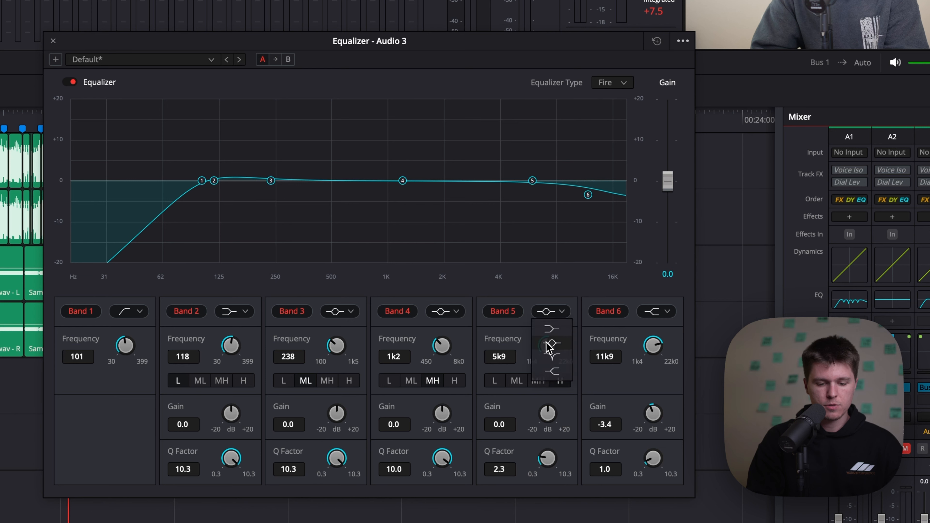
{"action": "left_click", "coordinate": [546, 343]}
{"action": "left_click", "coordinate": [244, 312]}
{"action": "left_click", "coordinate": [235, 342]}
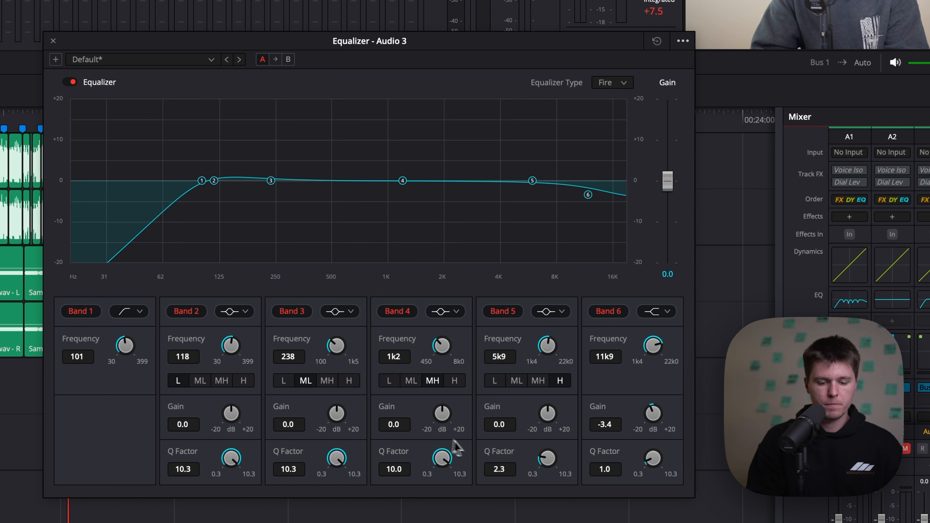
{"action": "left_click_drag", "start_coordinate": [549, 460], "coordinate": [678, 469]}
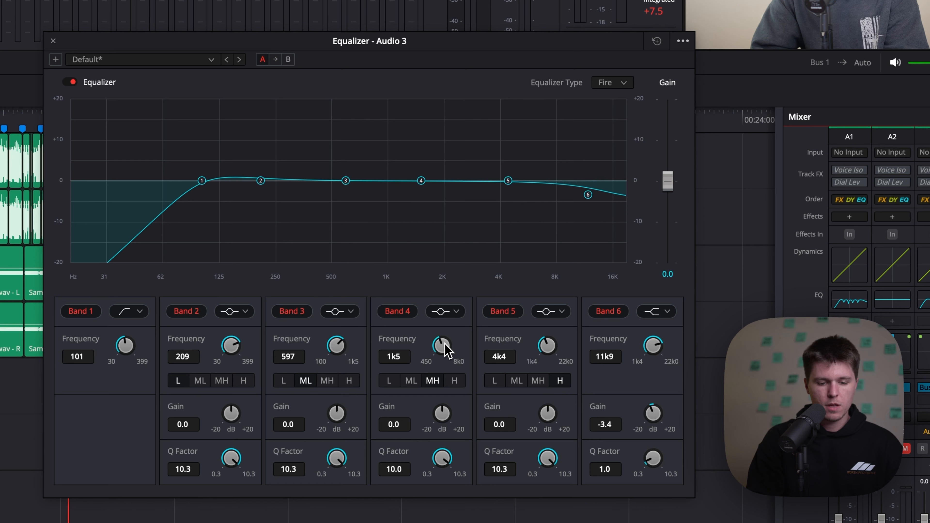
Save the current equalizer settings as a new preset named Vocal Starter 2 and close the equalizer.
{"action": "left_click", "coordinate": [56, 60]}
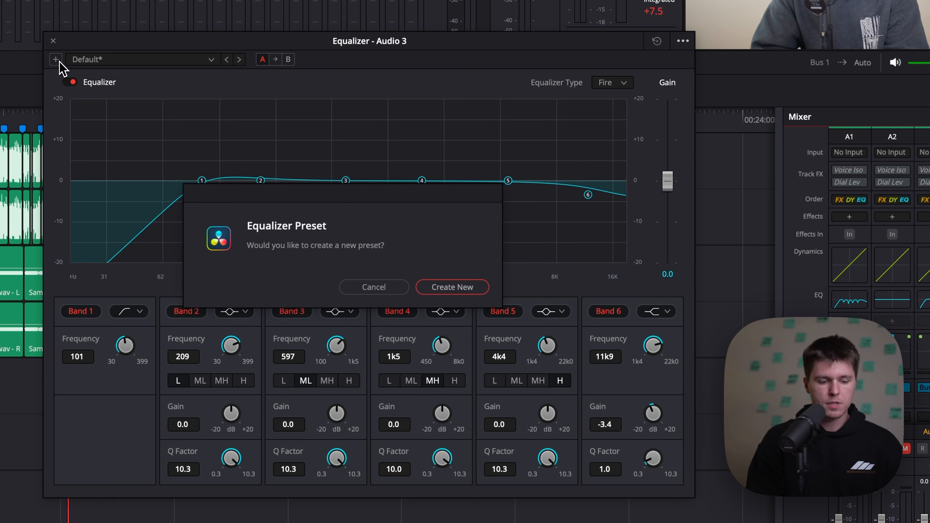
{"action": "left_click", "coordinate": [447, 288]}
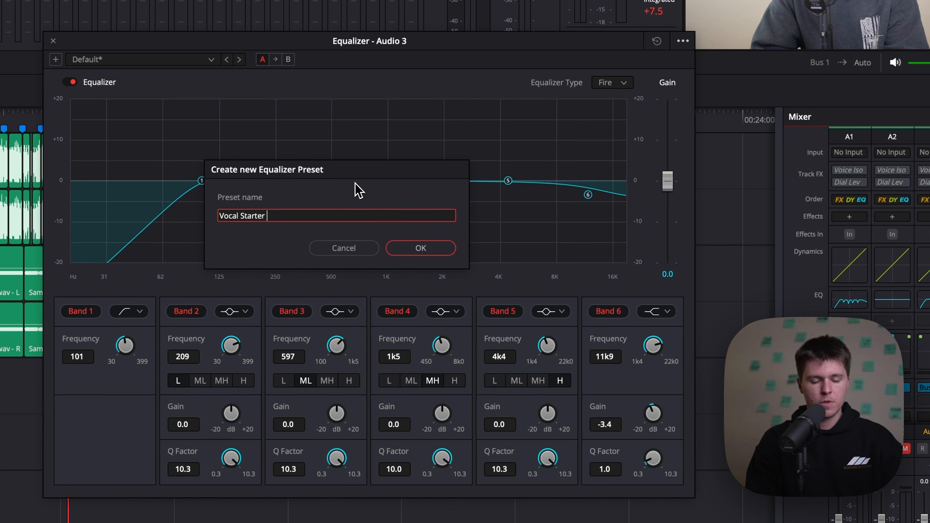
{"action": "type", "text": "Vocal Starter 2"}
{"action": "key", "text": "Return"}
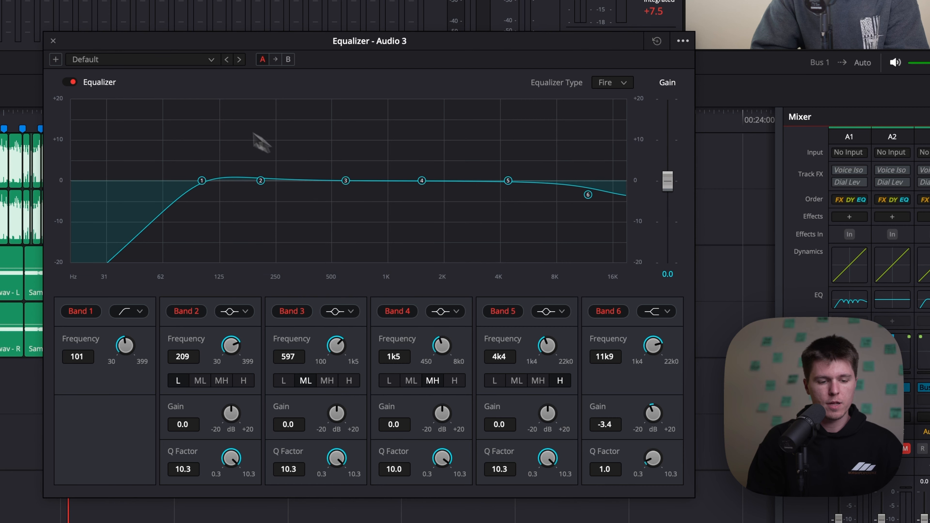
{"action": "left_click", "coordinate": [119, 60]}
{"action": "left_click", "coordinate": [52, 42]}
{"action": "left_click", "coordinate": [53, 40]}
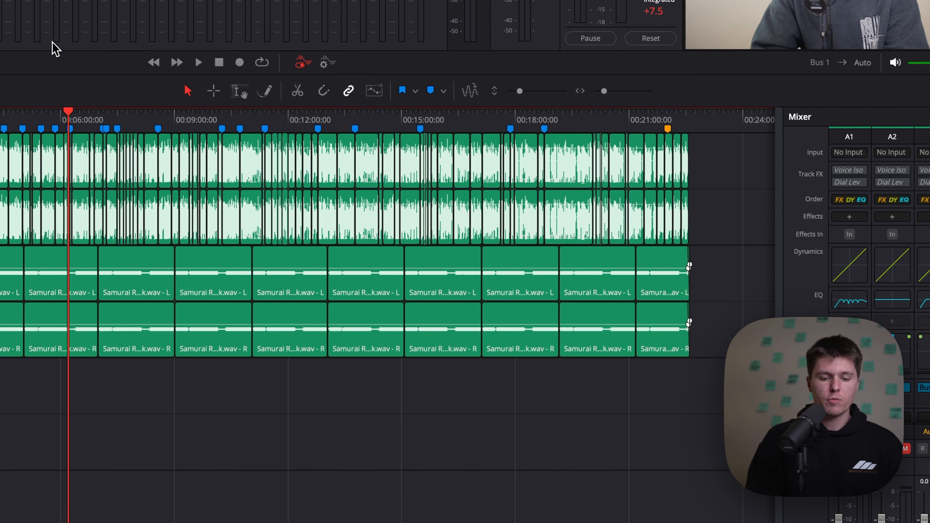
Reopen the Audio 3 equalizer, reset it to its defaults, and load the Vocal Starter 2 preset.
{"action": "left_click", "coordinate": [923, 299]}
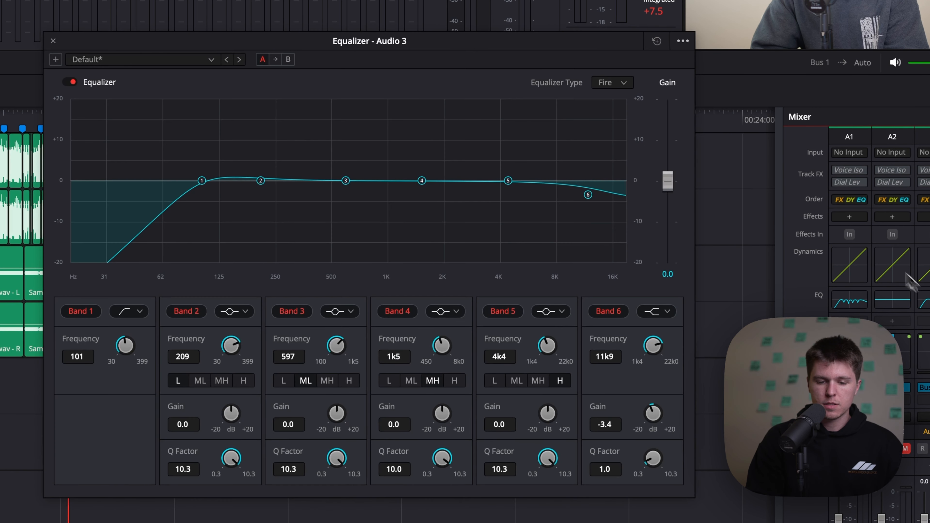
{"action": "left_click", "coordinate": [658, 41]}
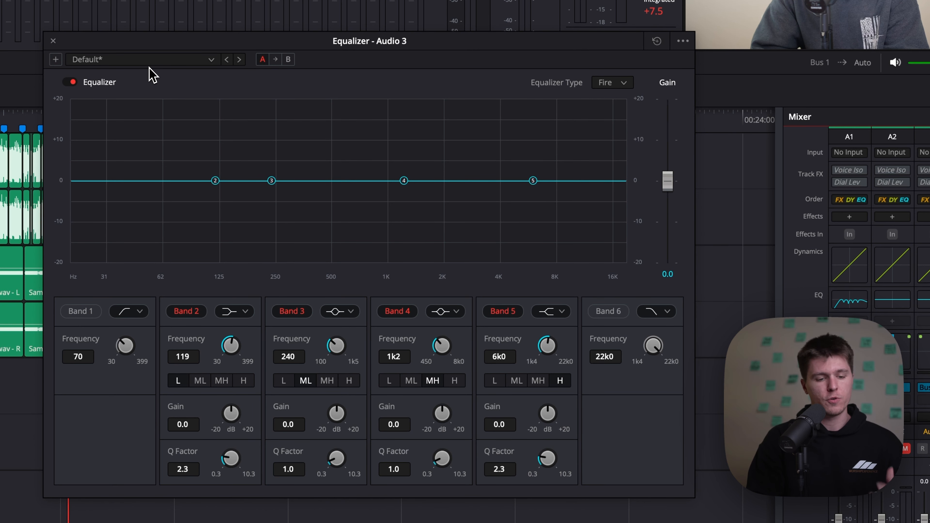
{"action": "left_click", "coordinate": [143, 61]}
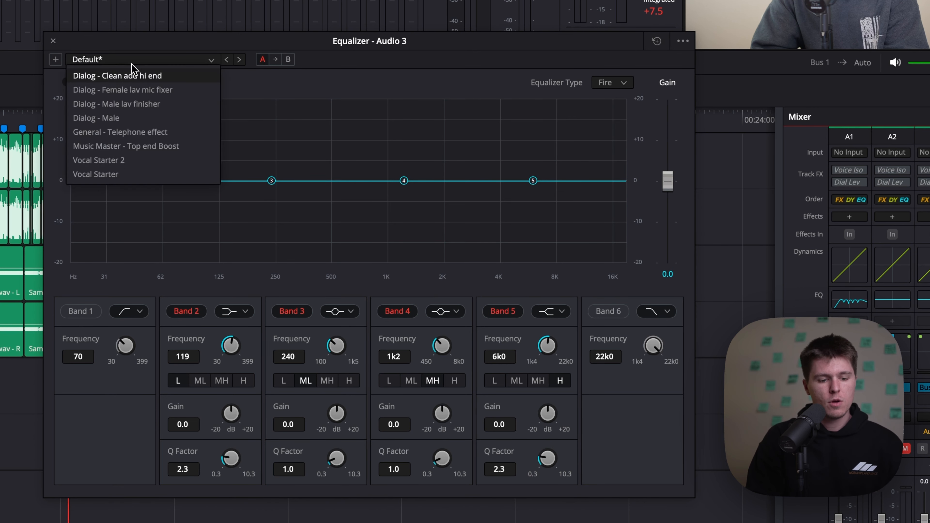
{"action": "left_click", "coordinate": [128, 161]}
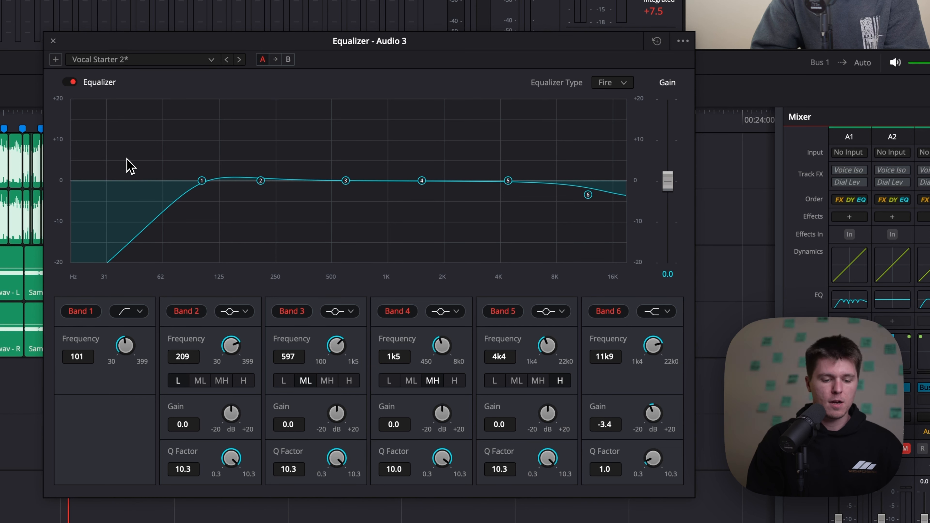
Boost Band 2 of the Audio 3 equalizer to +13.1 dB and sweep its frequency for problem tones.
{"action": "left_click_drag", "start_coordinate": [231, 413], "coordinate": [308, 423]}
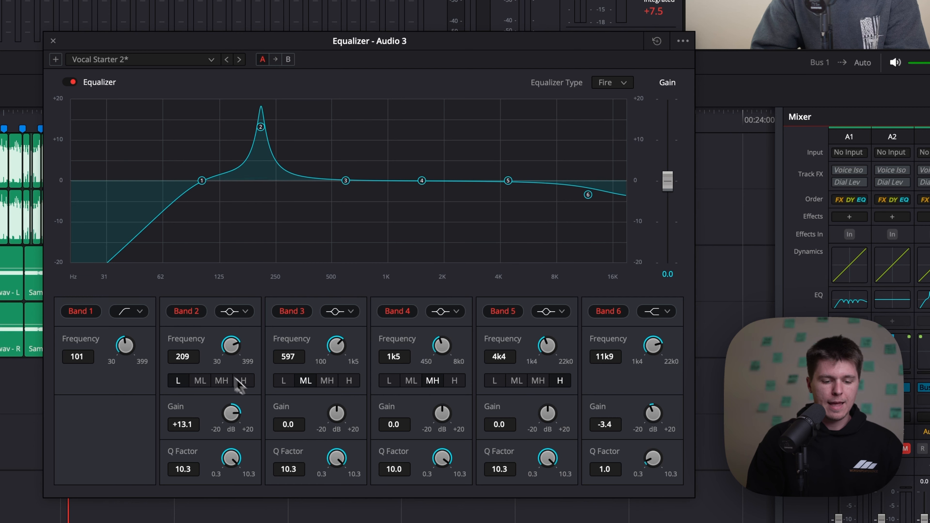
{"action": "left_click_drag", "start_coordinate": [230, 358], "coordinate": [233, 352]}
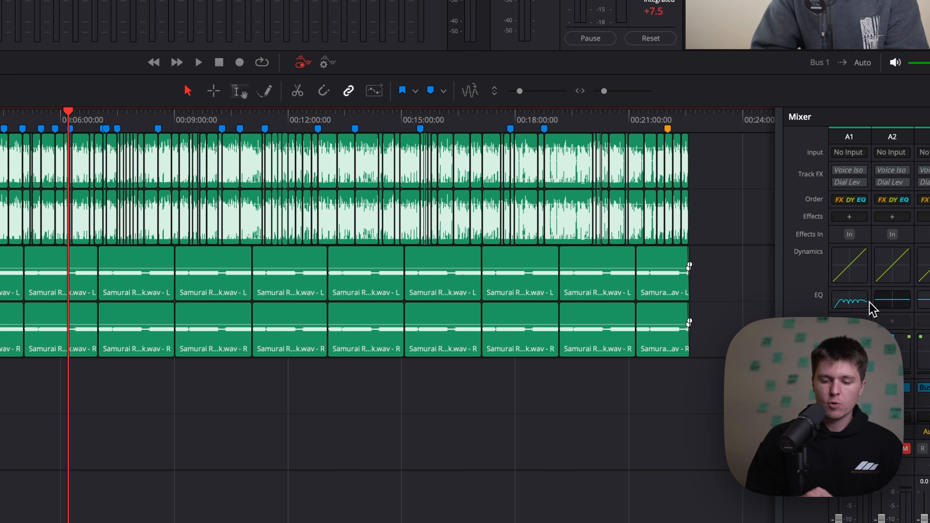
Cut Band 4 in the MUSIC track's equalizer to -5.2 dB at 1k2 with a Q Factor of 1.8.
{"action": "double_click", "coordinate": [888, 304]}
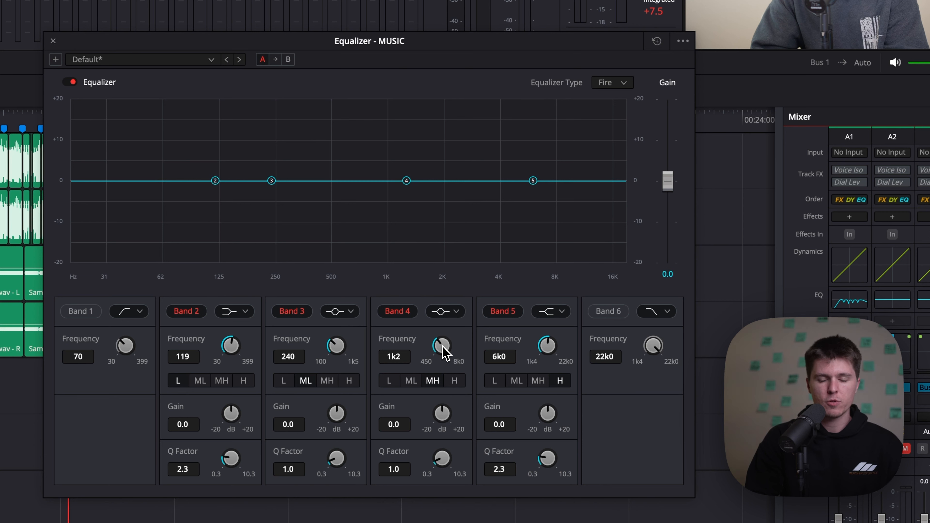
{"action": "left_click_drag", "start_coordinate": [446, 412], "coordinate": [446, 424]}
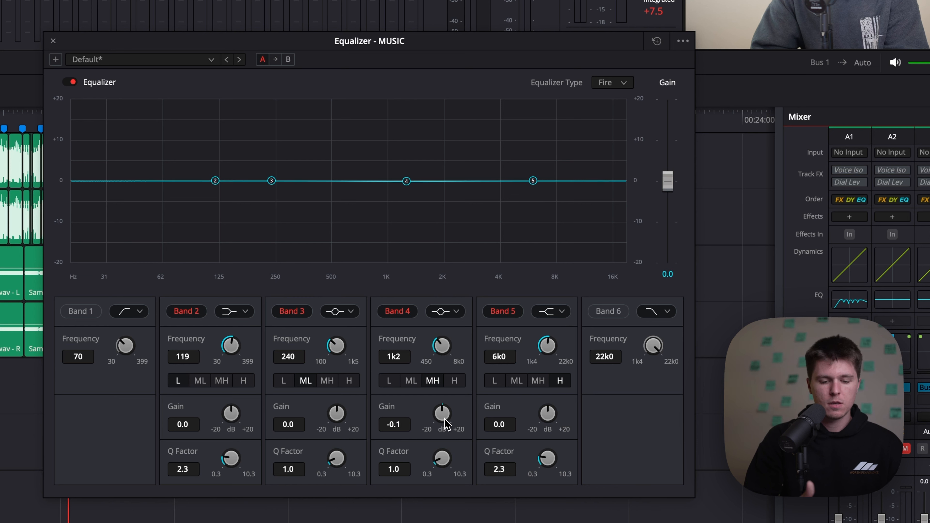
{"action": "left_click_drag", "start_coordinate": [440, 463], "coordinate": [443, 462]}
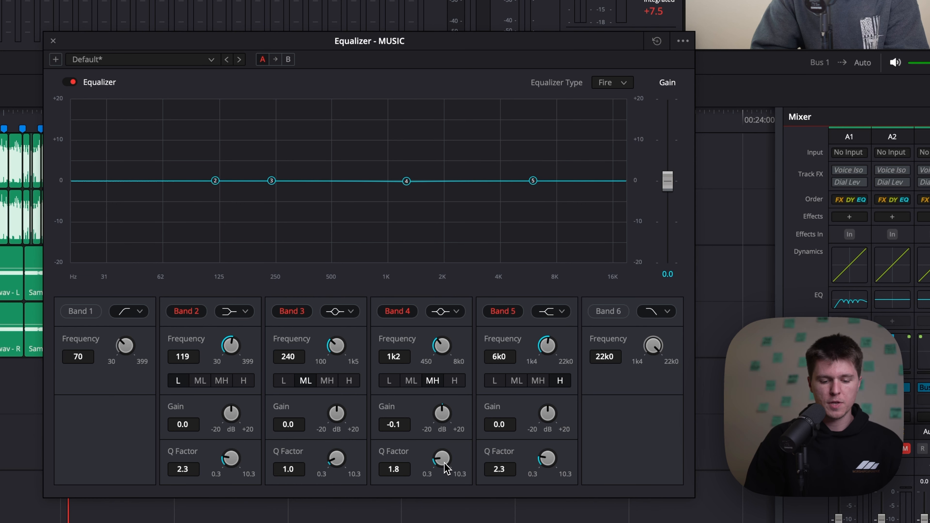
{"action": "left_click_drag", "start_coordinate": [450, 413], "coordinate": [419, 417]}
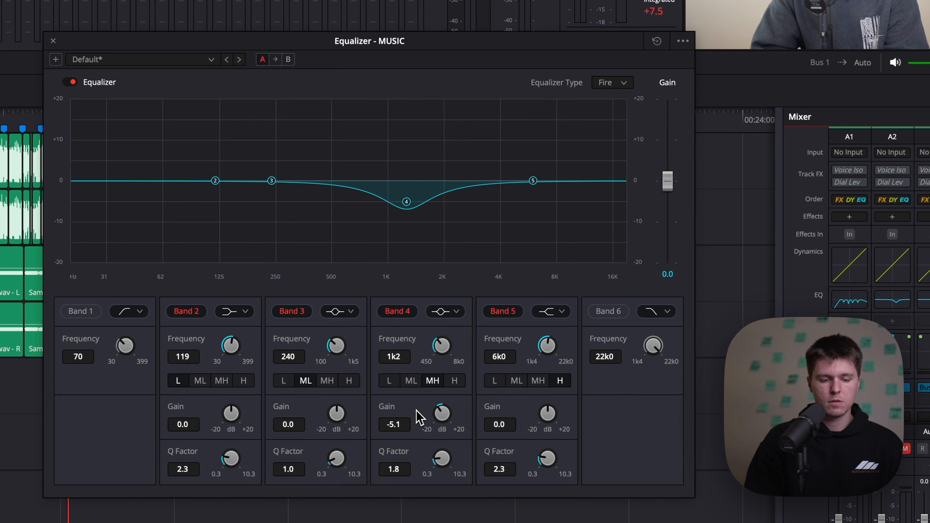
{"action": "left_click_drag", "start_coordinate": [148, 41], "coordinate": [168, 41]}
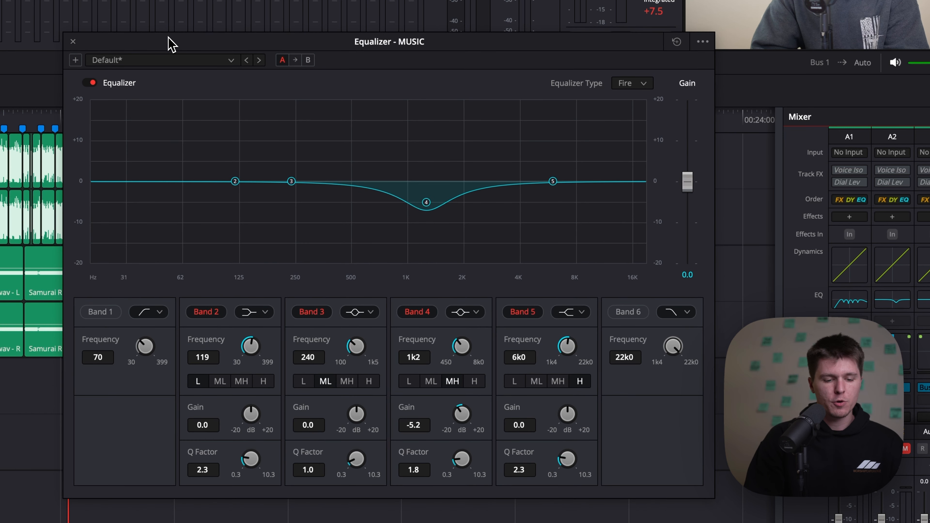